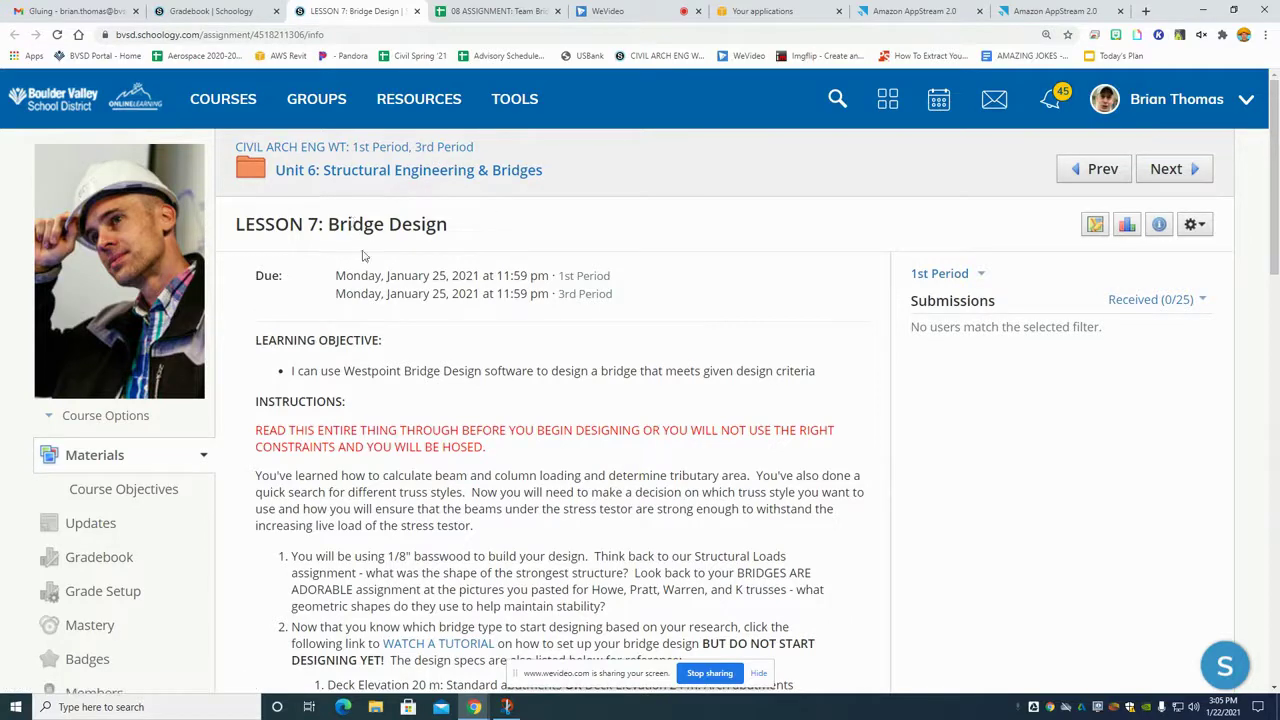
Step: Review the Lesson 7 design specs and scoring links, then switch to the single sign-on applications page
scroll(365, 257, down, 5)
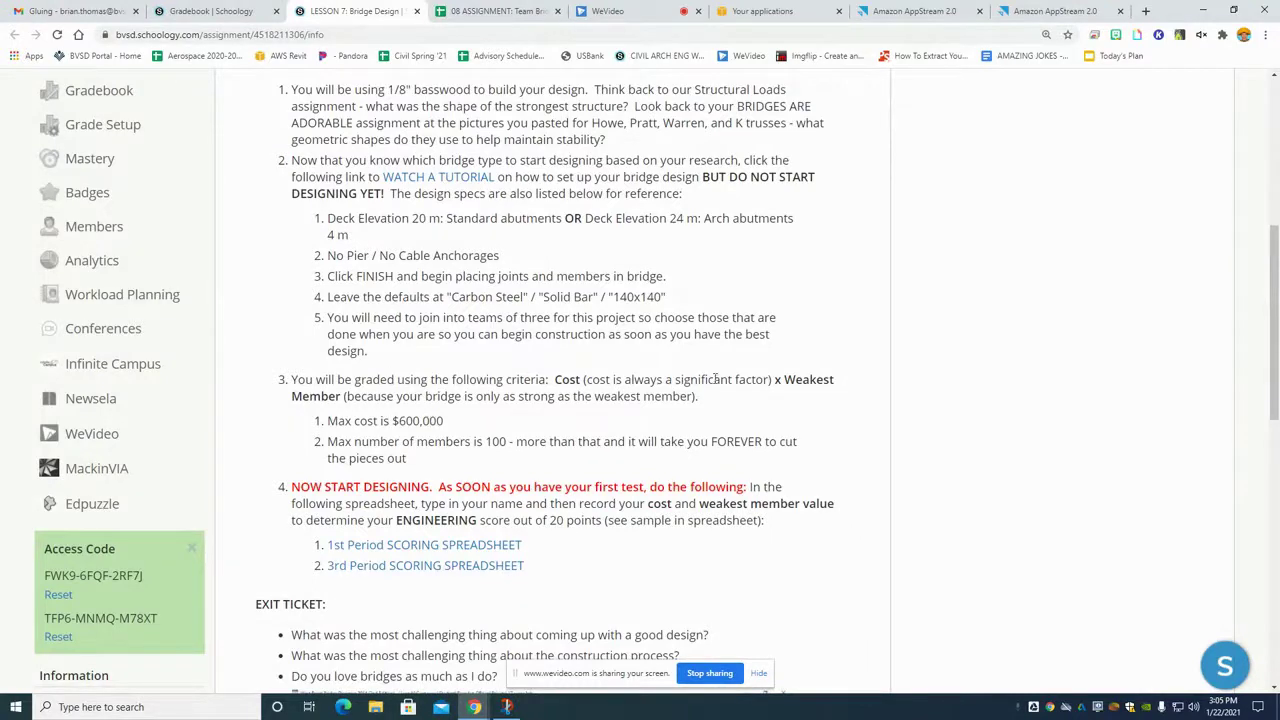
click(785, 15)
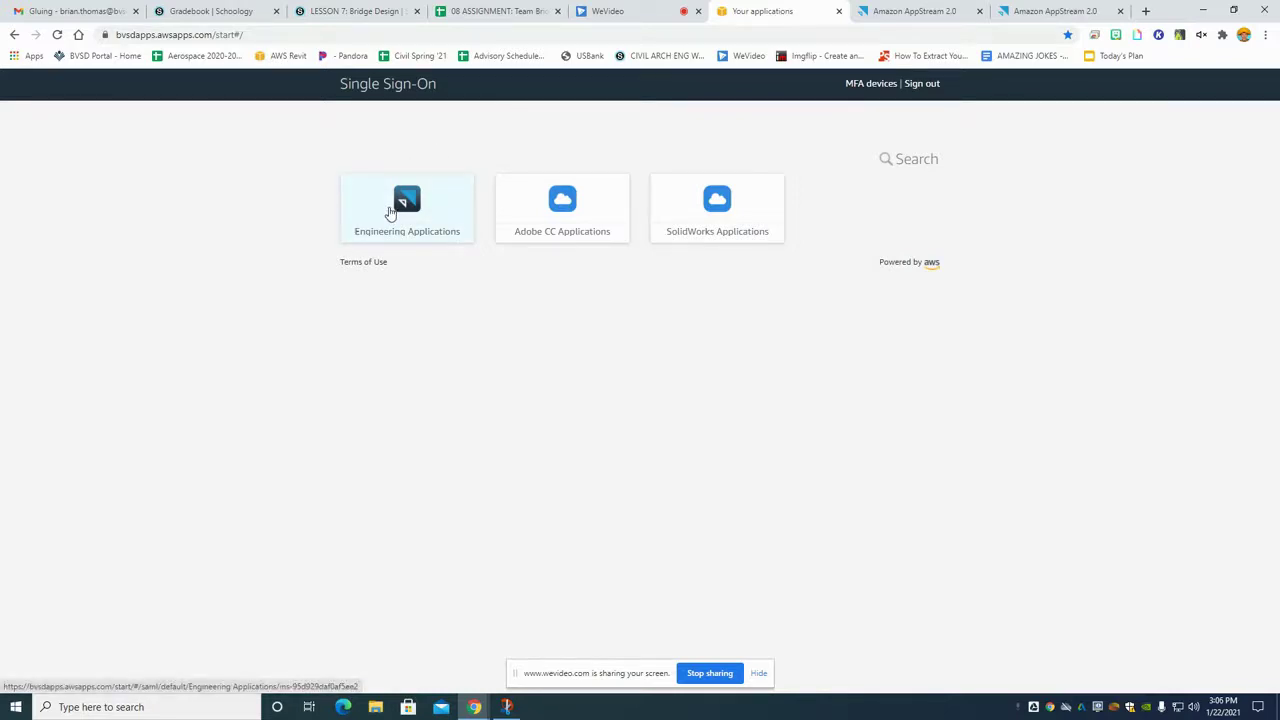
Step: Sort the arch design's members by compression ratio, identify member 33 as weakest, and return to Schoology
click(925, 10)
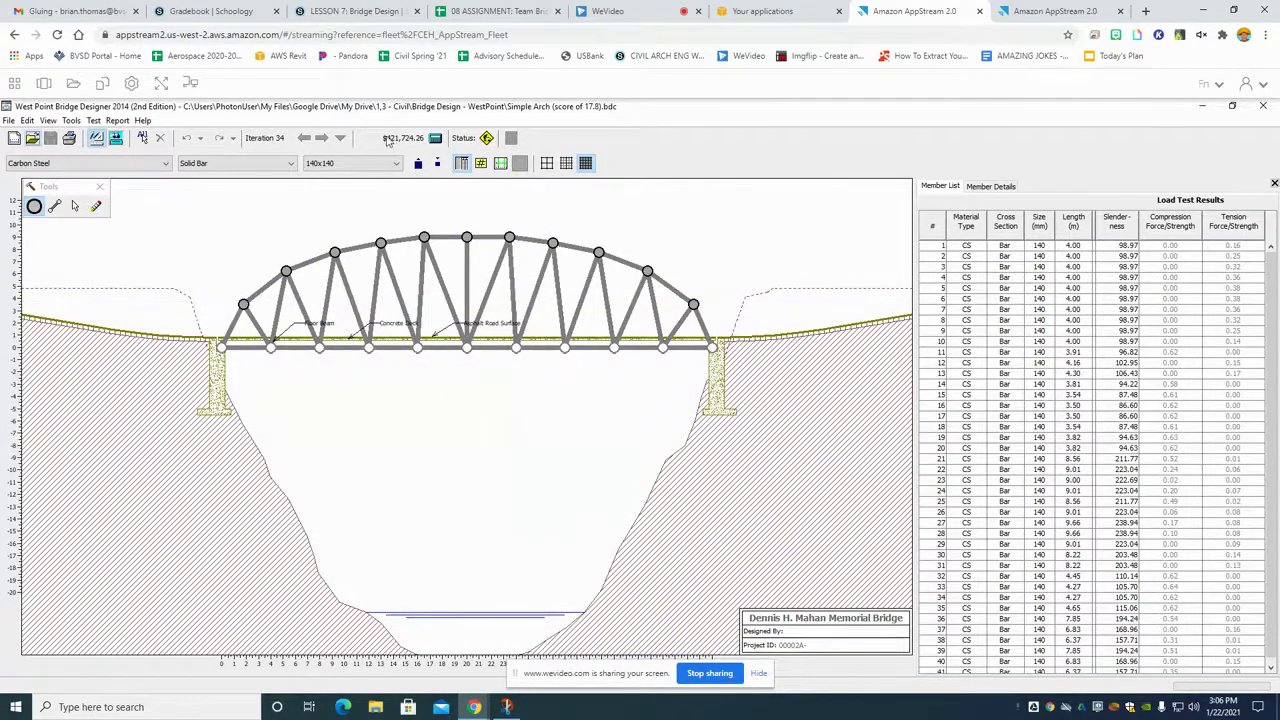
click(1172, 226)
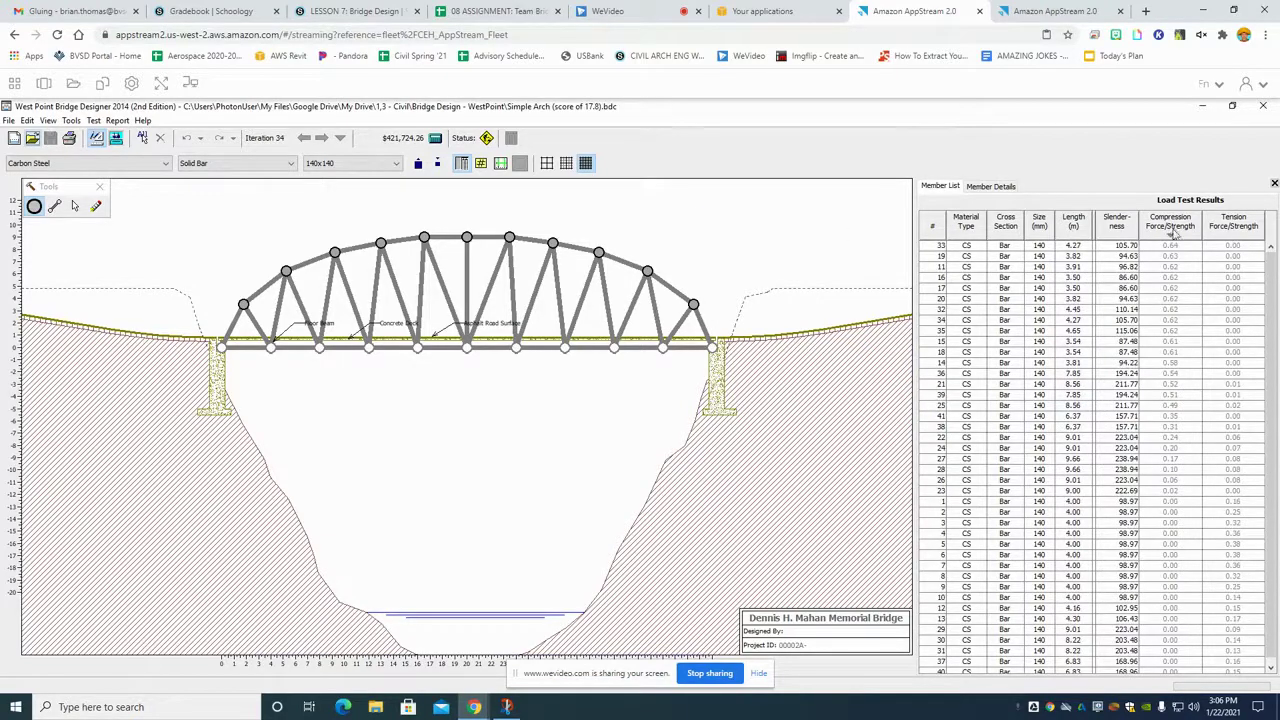
click(1175, 248)
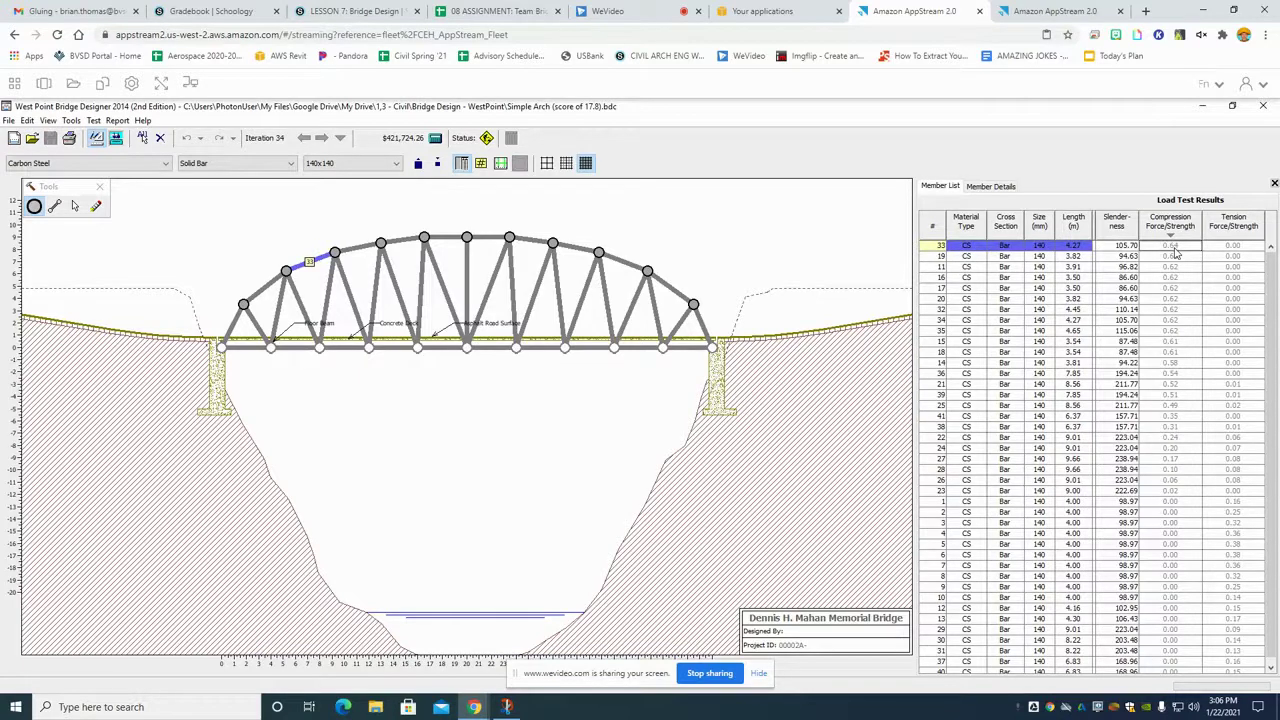
click(360, 12)
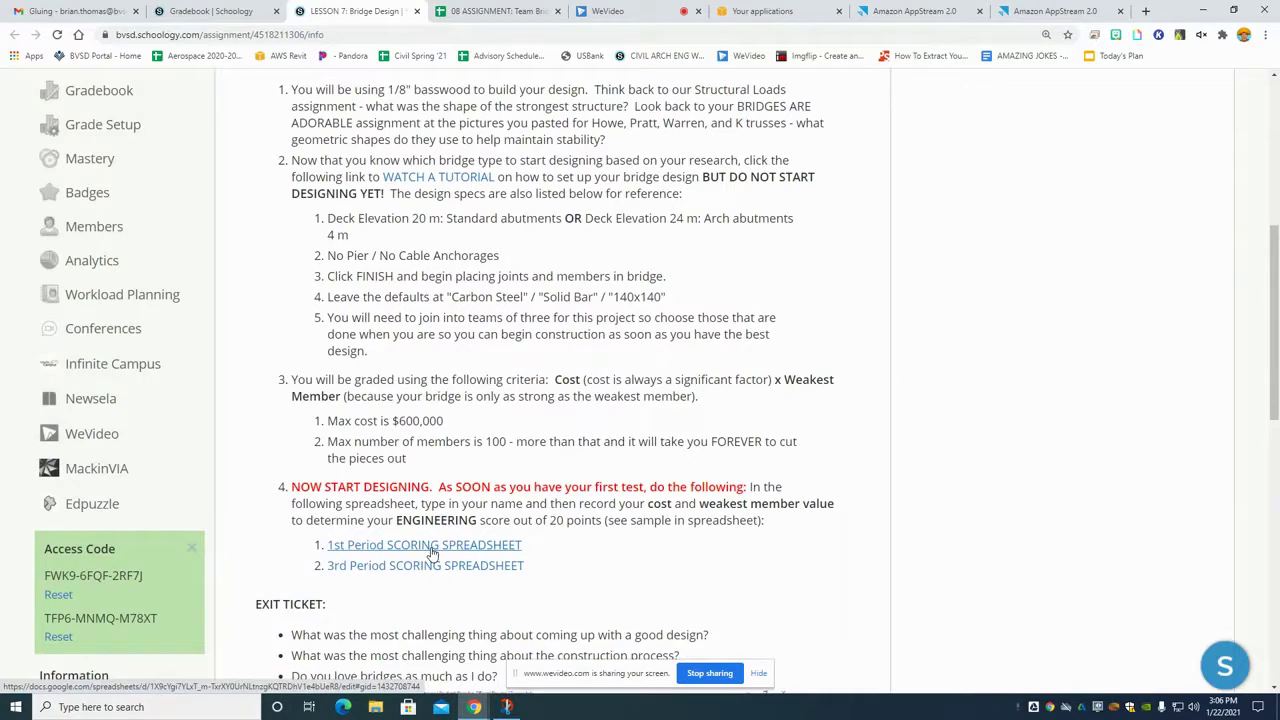
Step: Open the 1st Period scoring sheet, select cell B3, and check the bridge cost in the designer
click(430, 548)
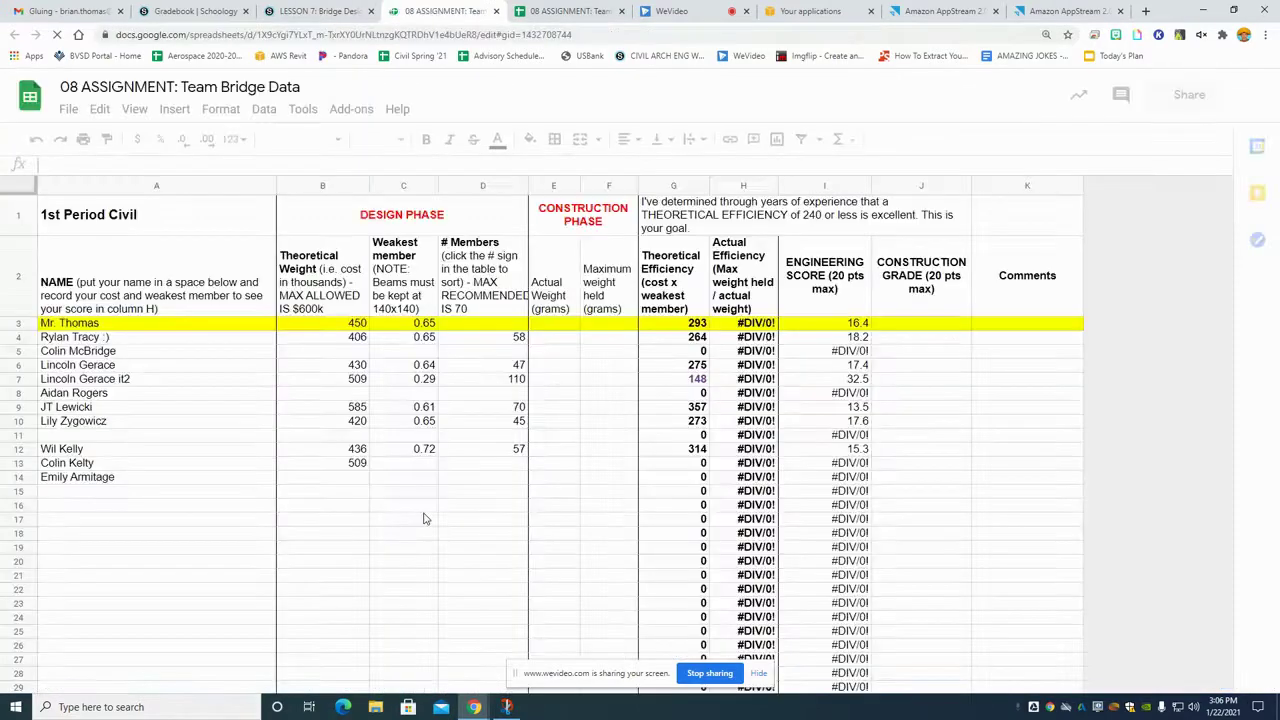
click(127, 325)
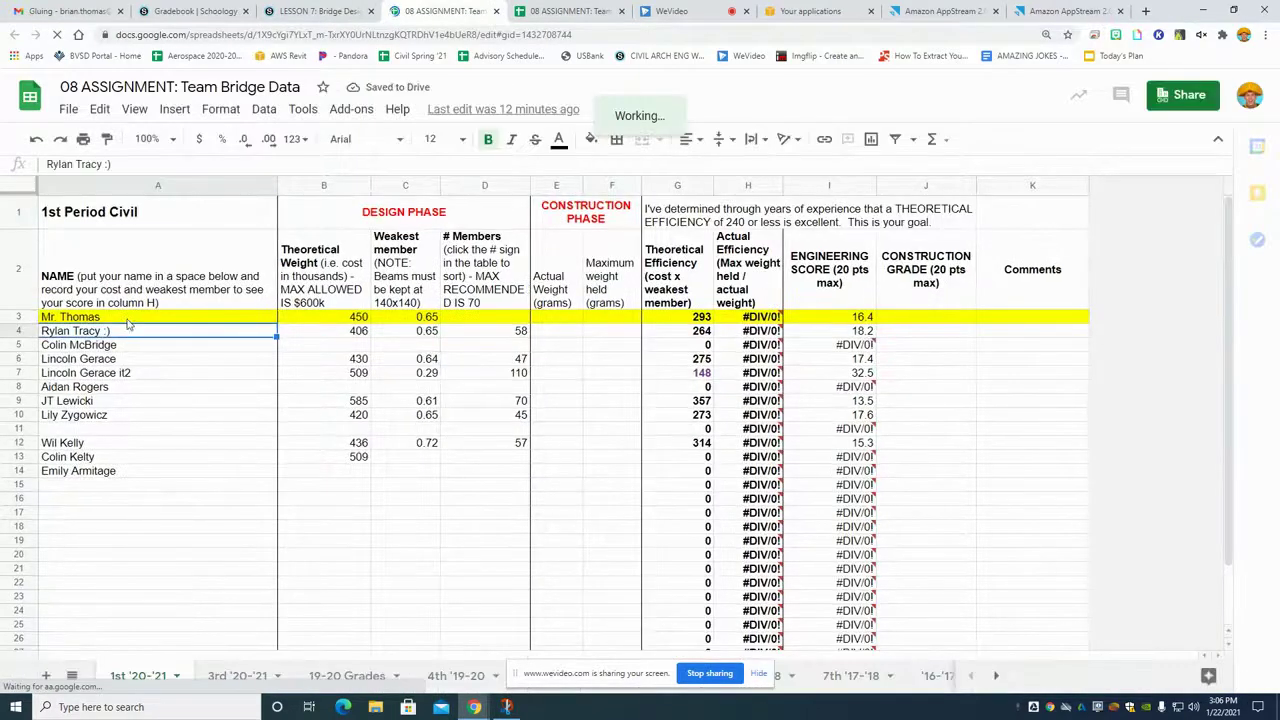
click(127, 318)
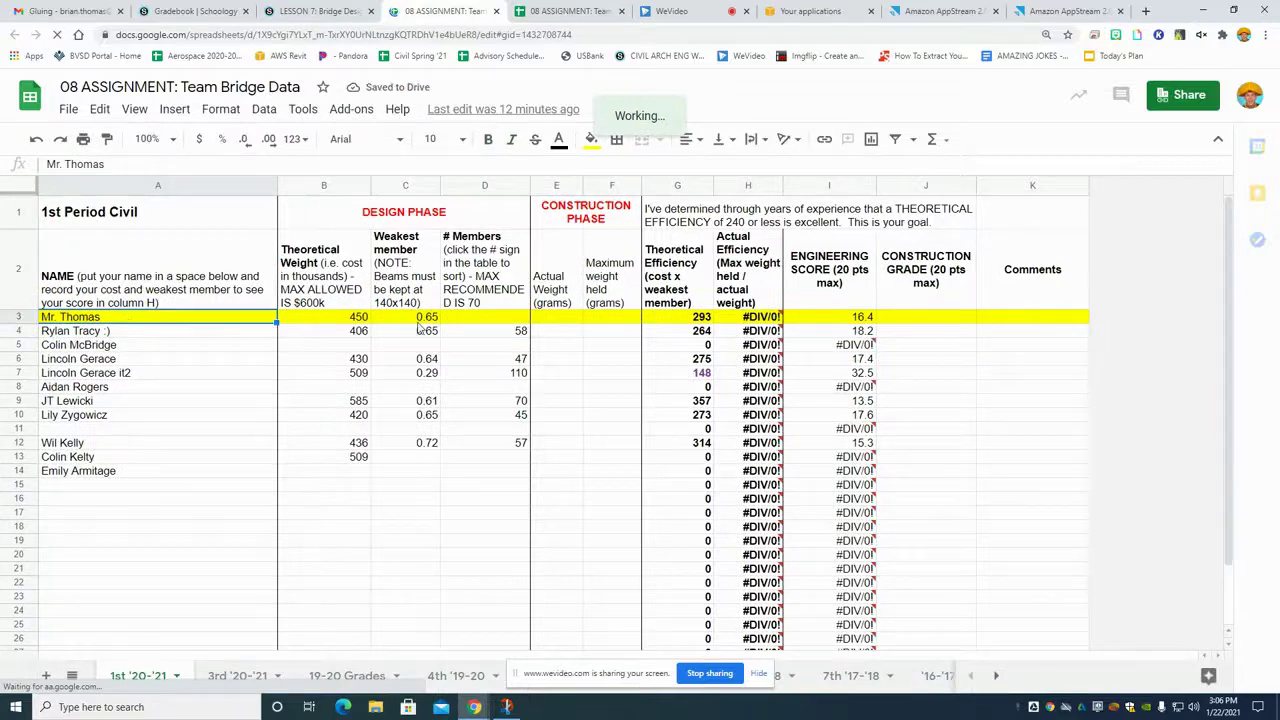
click(346, 318)
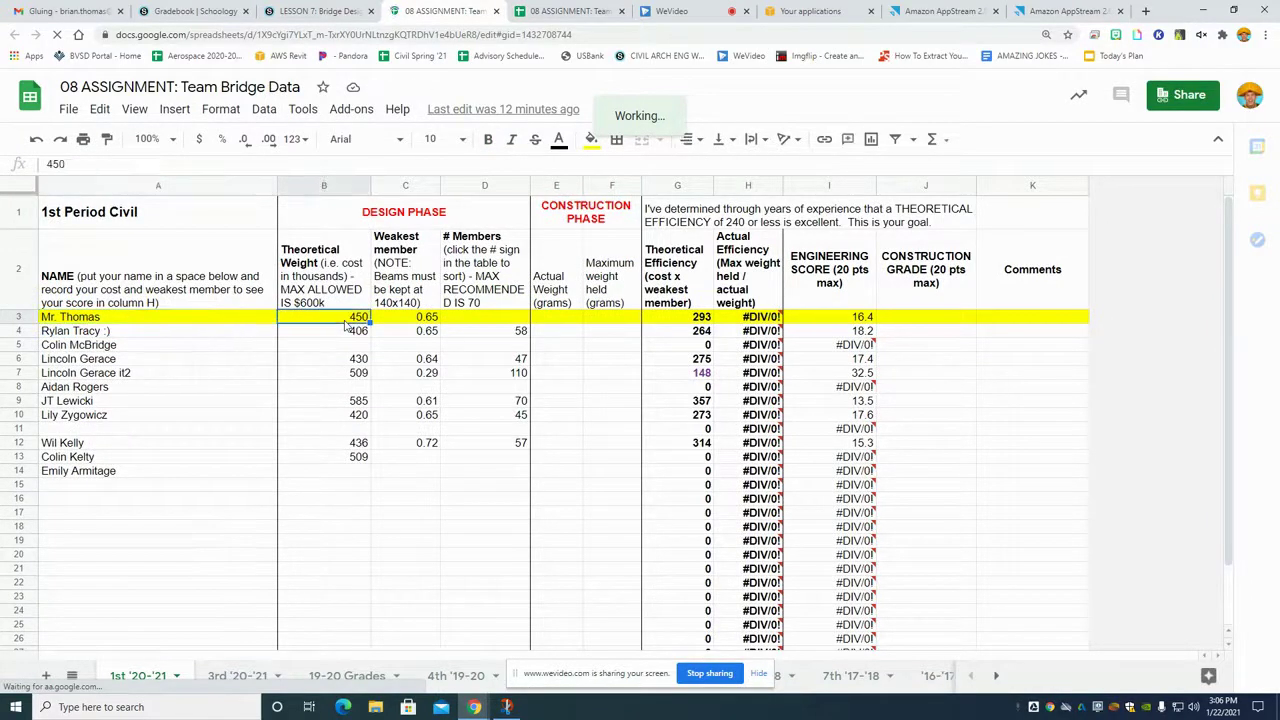
click(950, 12)
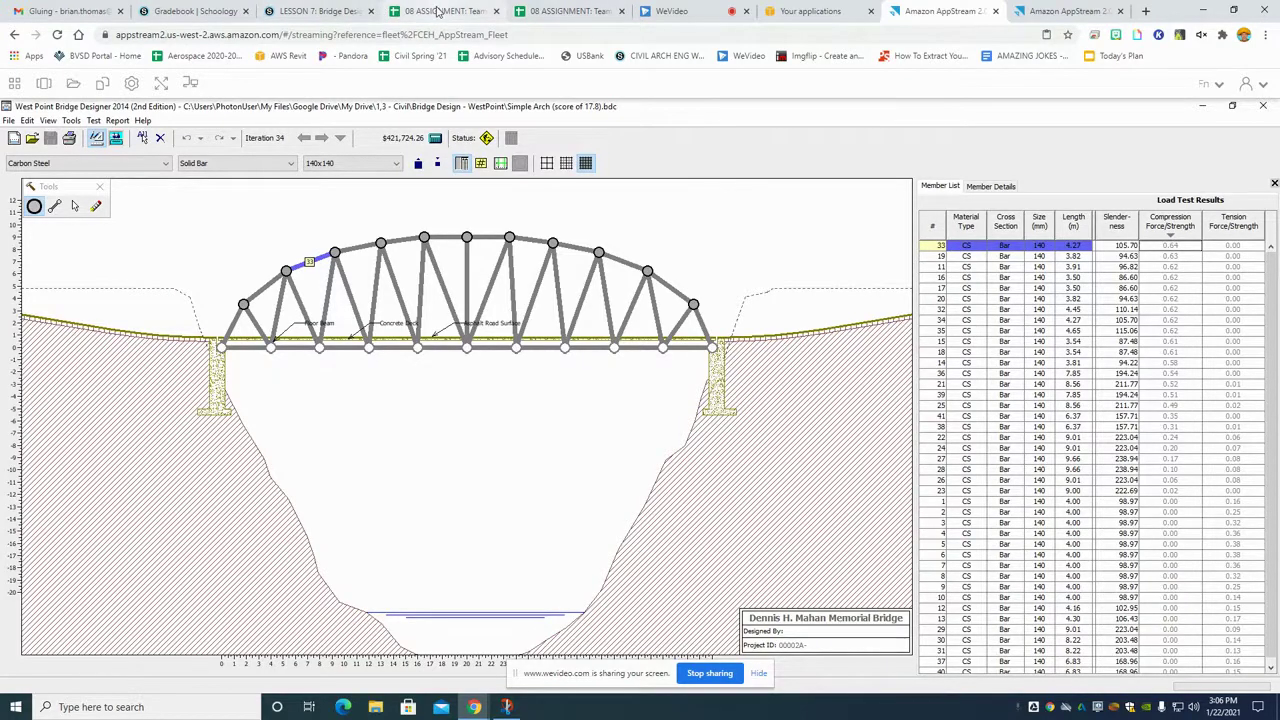
click(437, 10)
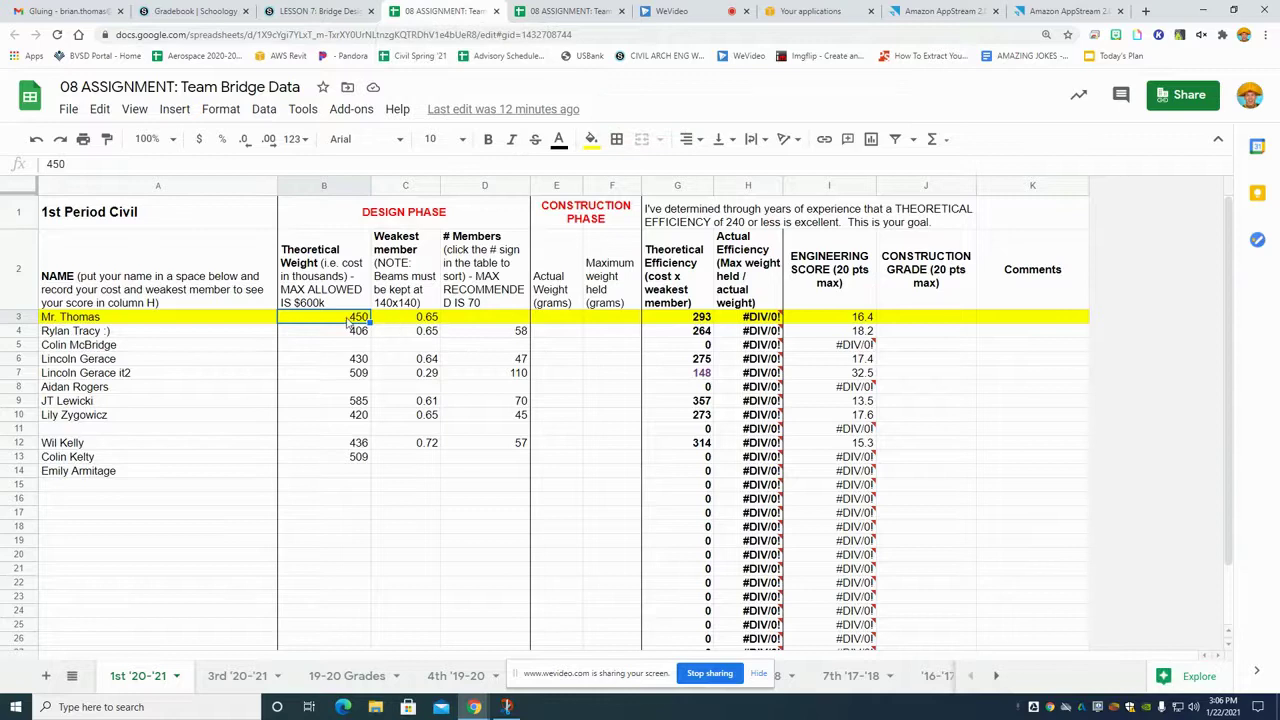
Step: Enter cost 421 in B3 and weakest-member ratio 0.64 in C3
text(421)
click(437, 318)
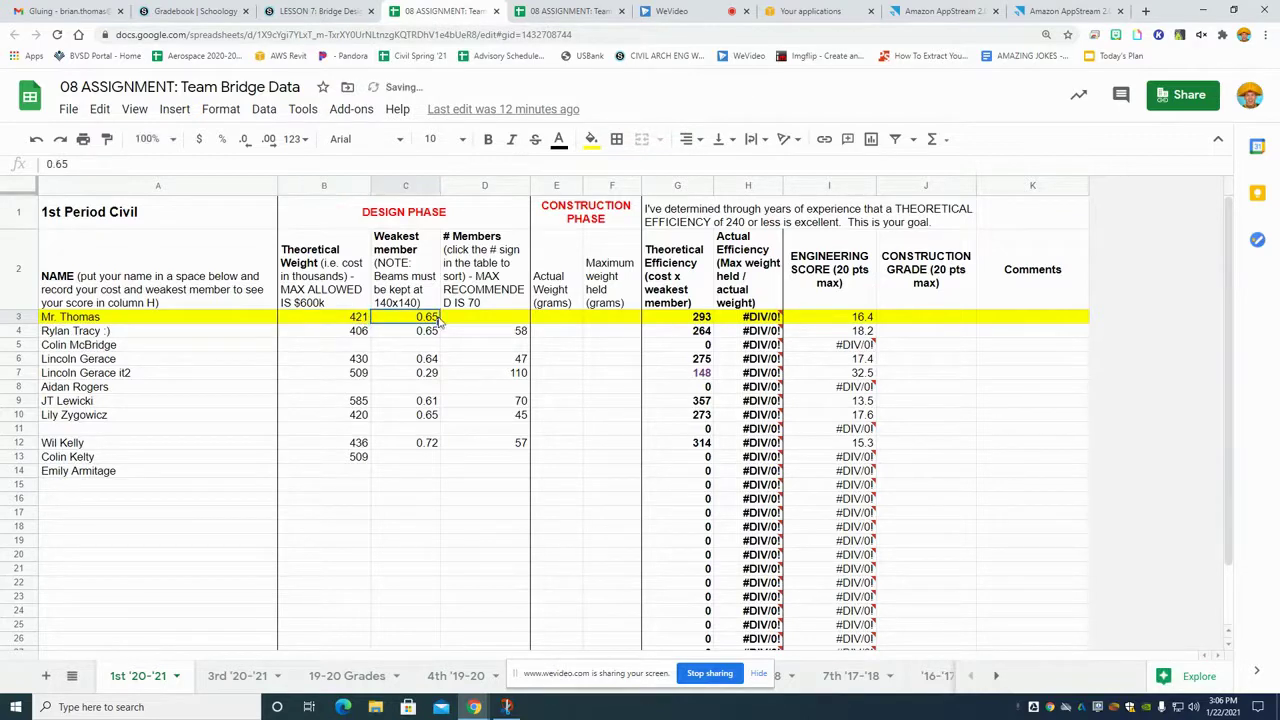
text(.6)
key(Return)
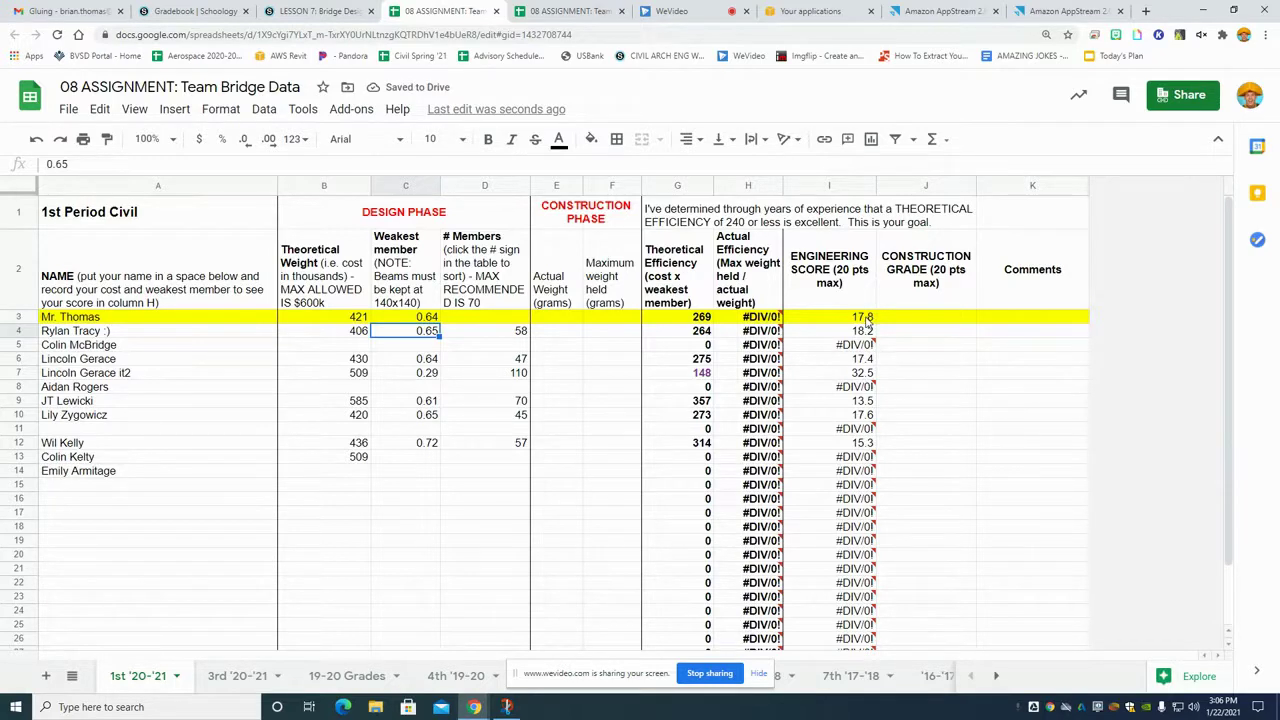
click(940, 11)
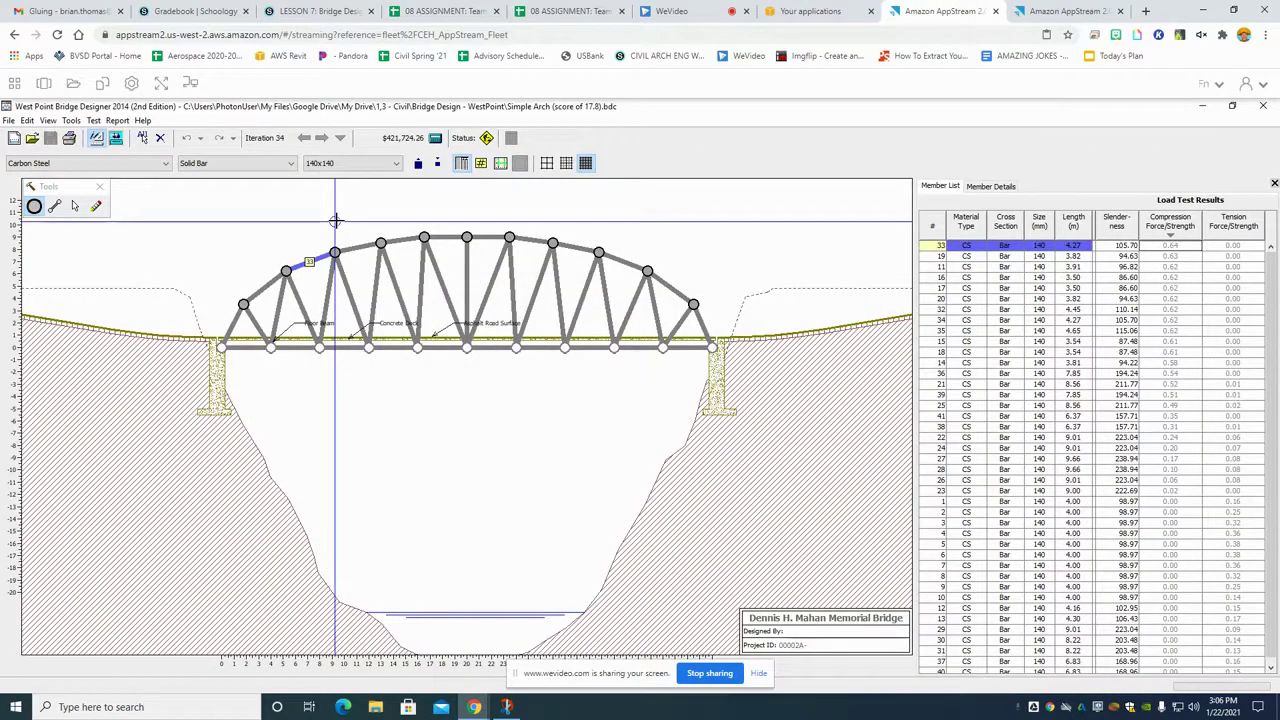
Step: Snip the bridge designer window showing the arch design and load test results
key(super+shift+s)
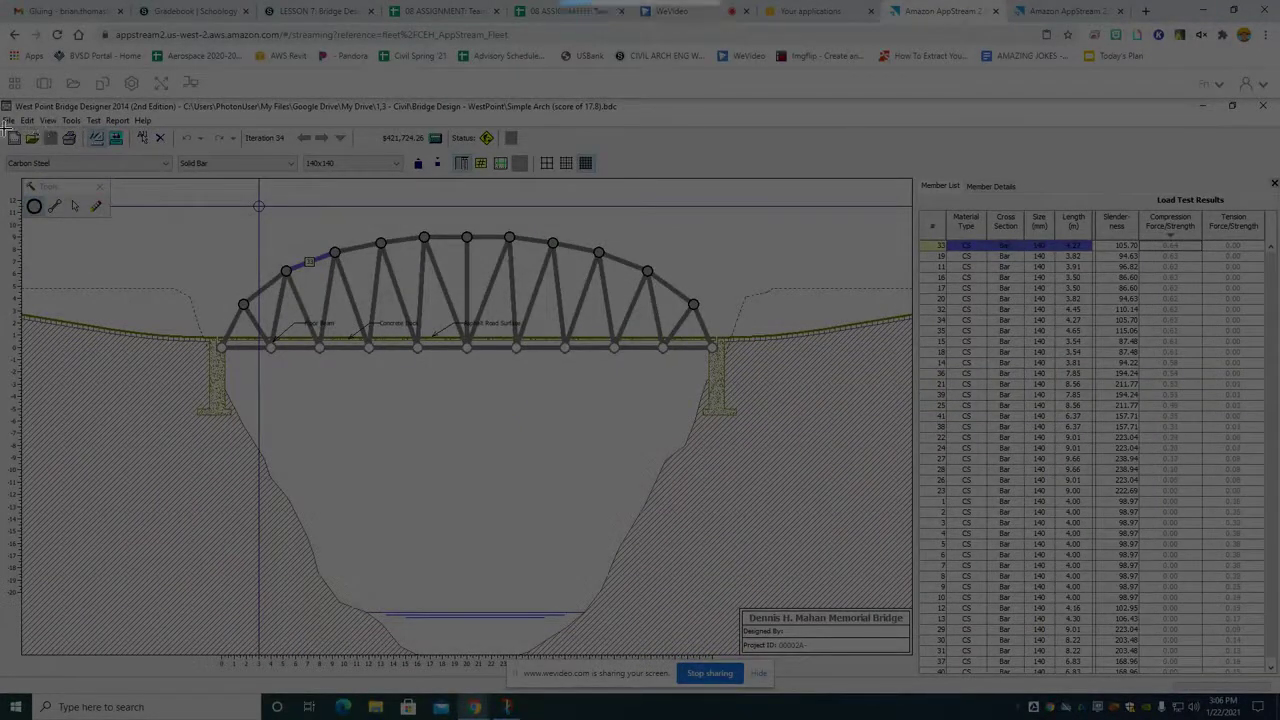
mouse_move(5, 128)
mouse_down()
mouse_move(502, 286)
mouse_move(428, 148)
mouse_move(1003, 300)
mouse_move(1169, 402)
mouse_move(1244, 576)
mouse_move(1246, 436)
mouse_move(1257, 677)
mouse_up()
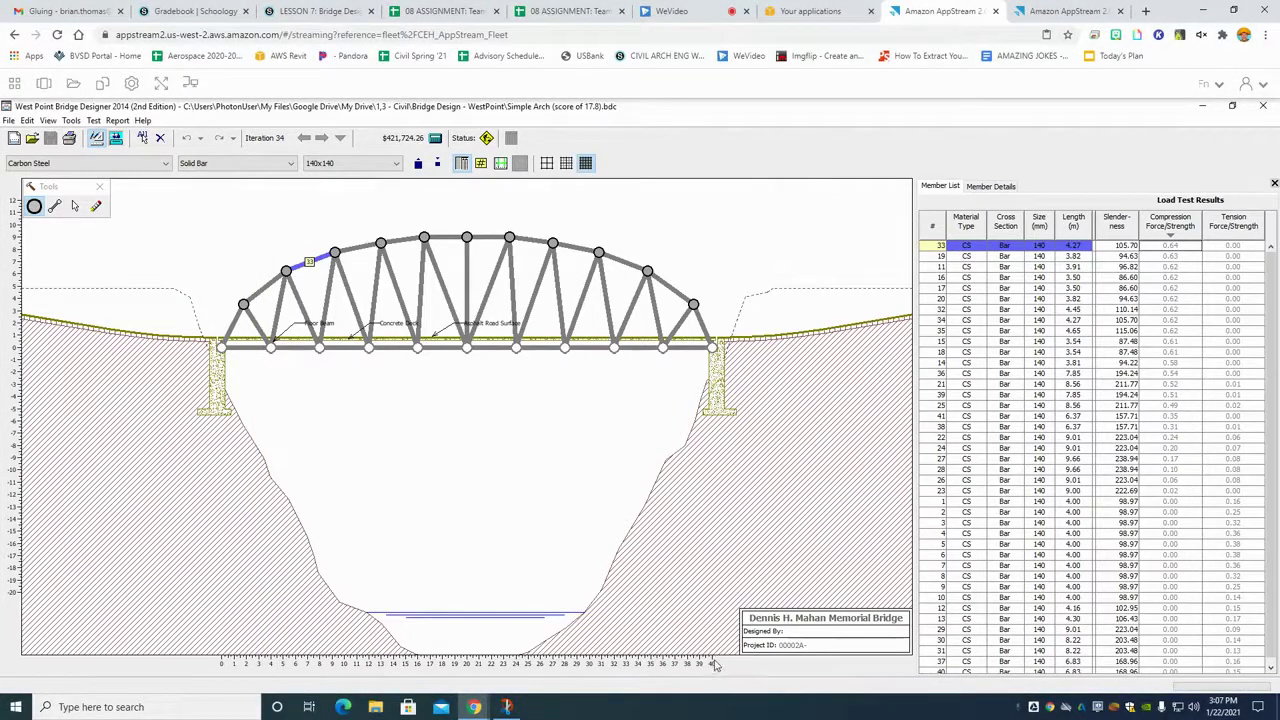
key(super+shift+s)
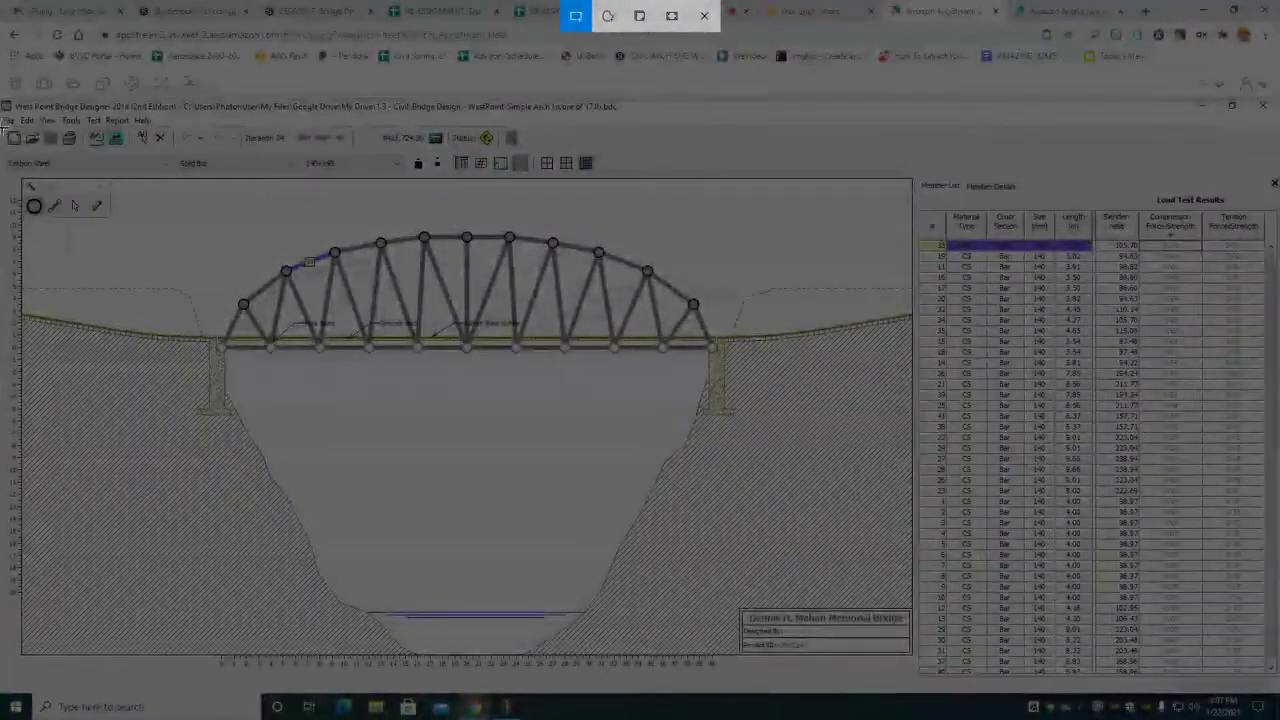
drag(2, 127, 1240, 670)
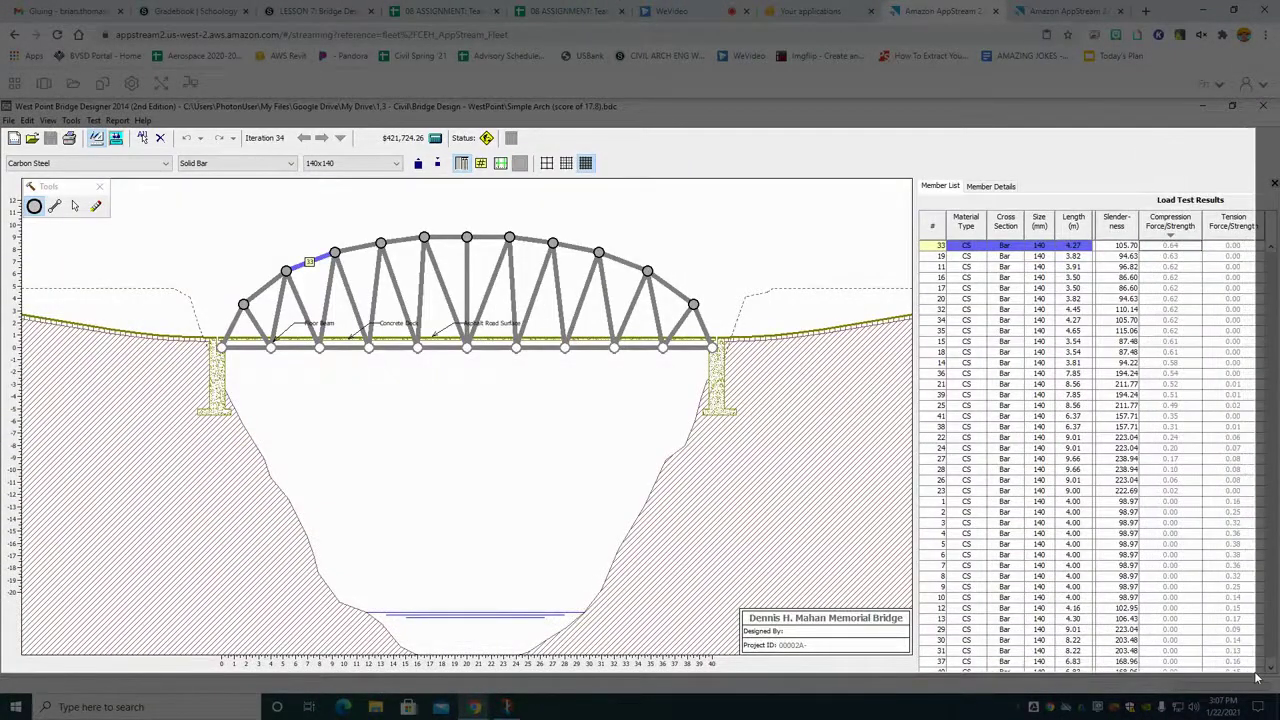
drag(1240, 670, 1258, 682)
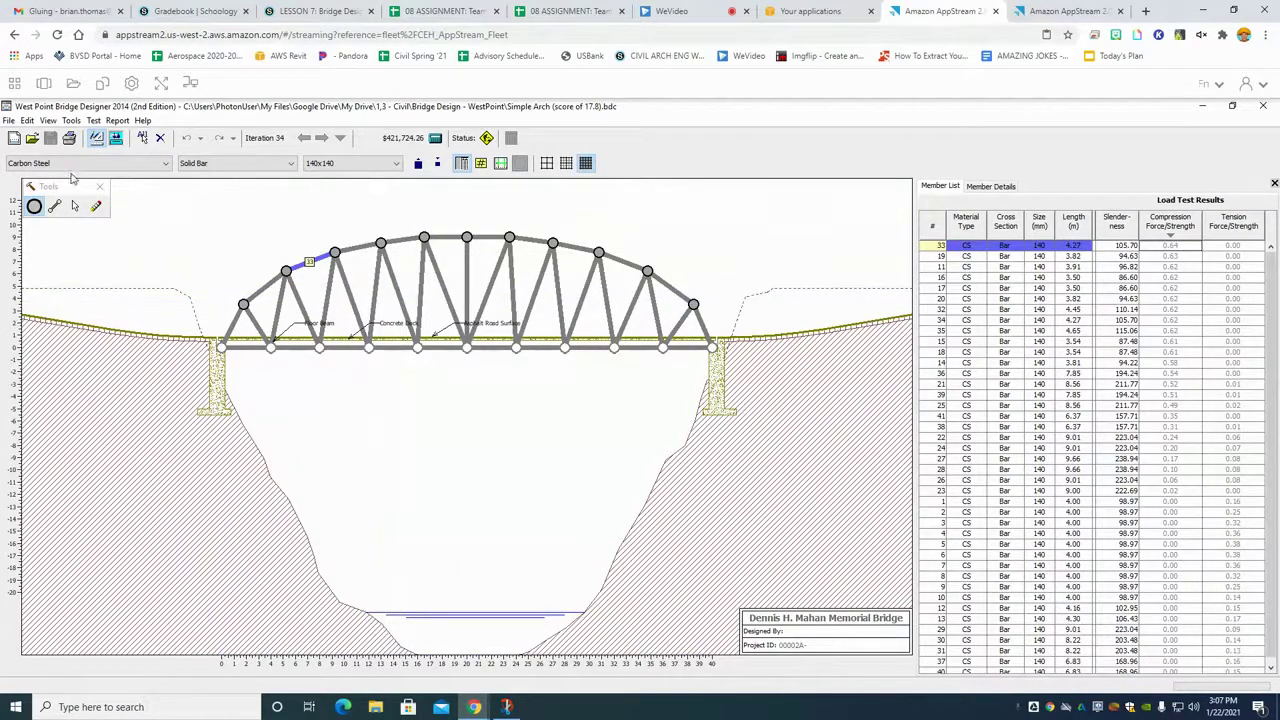
Step: Print the bridge design using the Microsoft Print to PDF printer
click(9, 120)
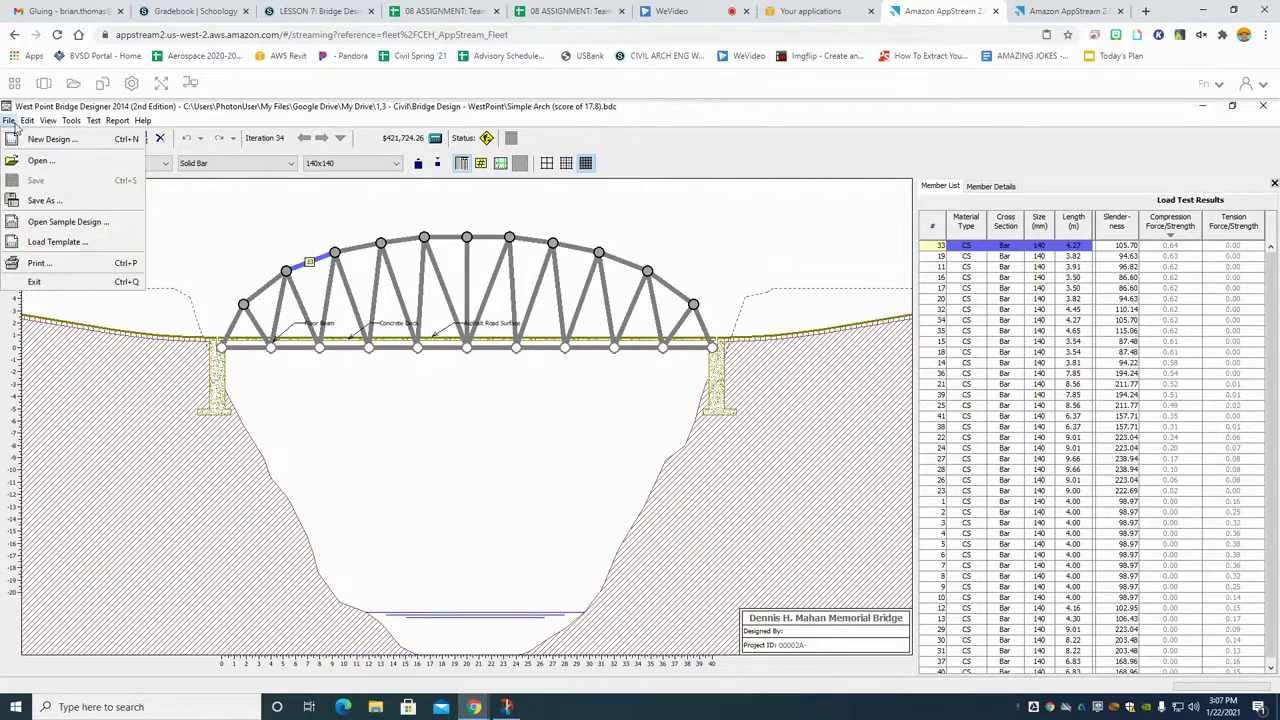
click(53, 261)
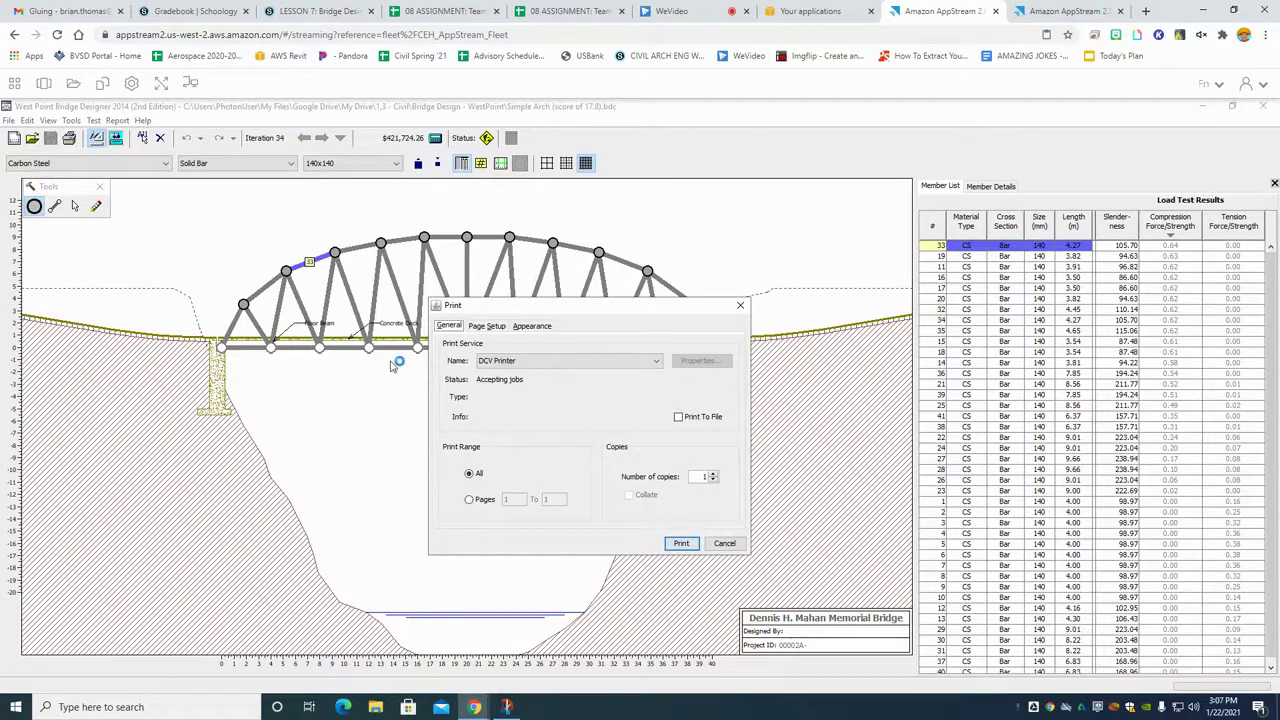
click(531, 362)
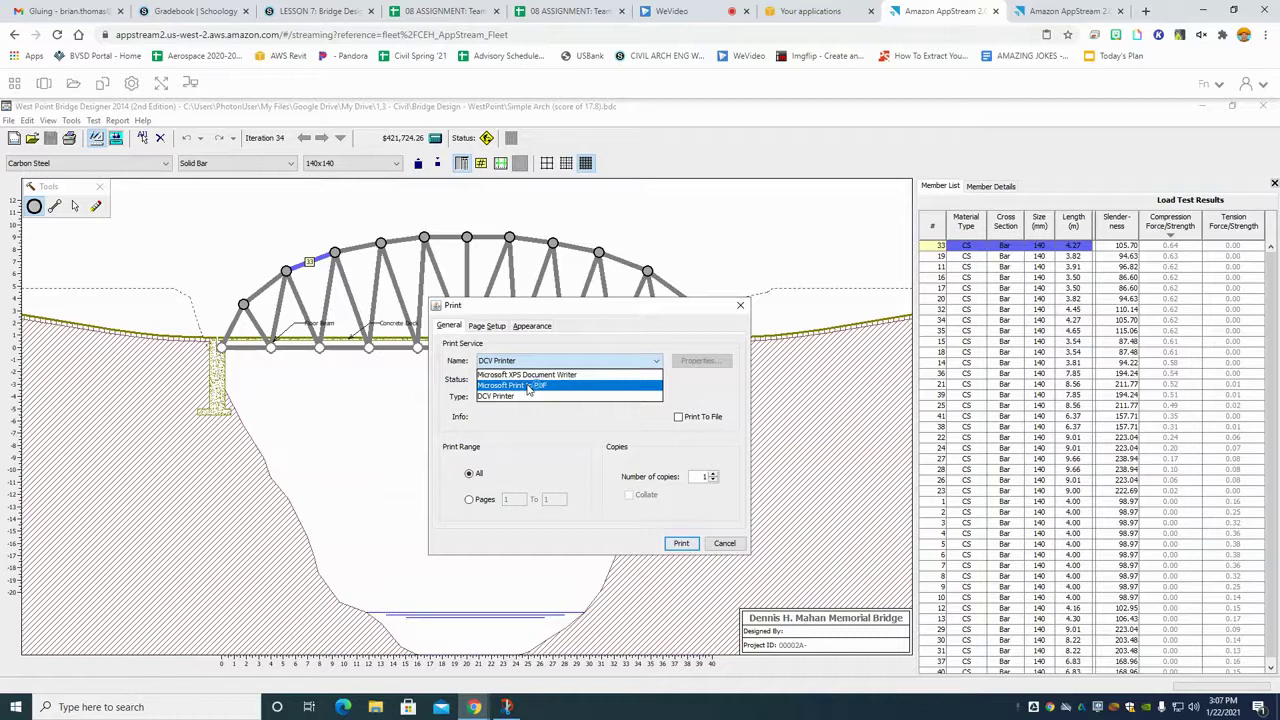
click(530, 389)
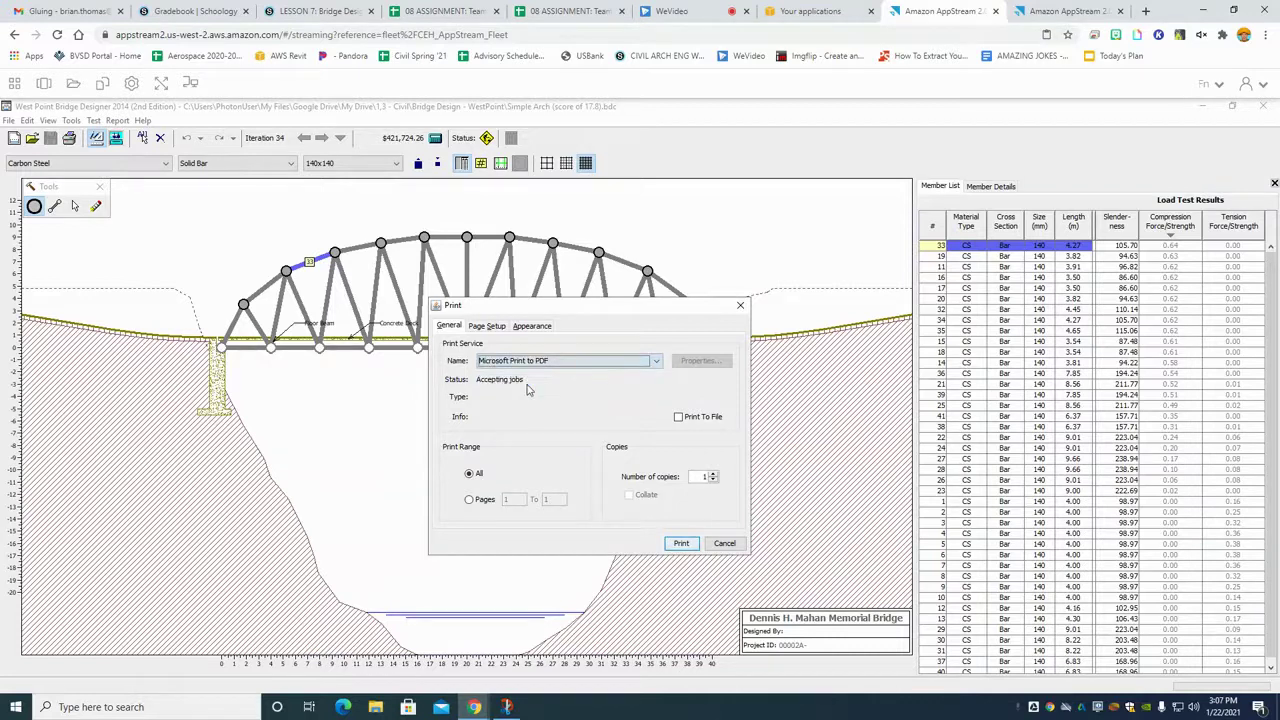
click(684, 543)
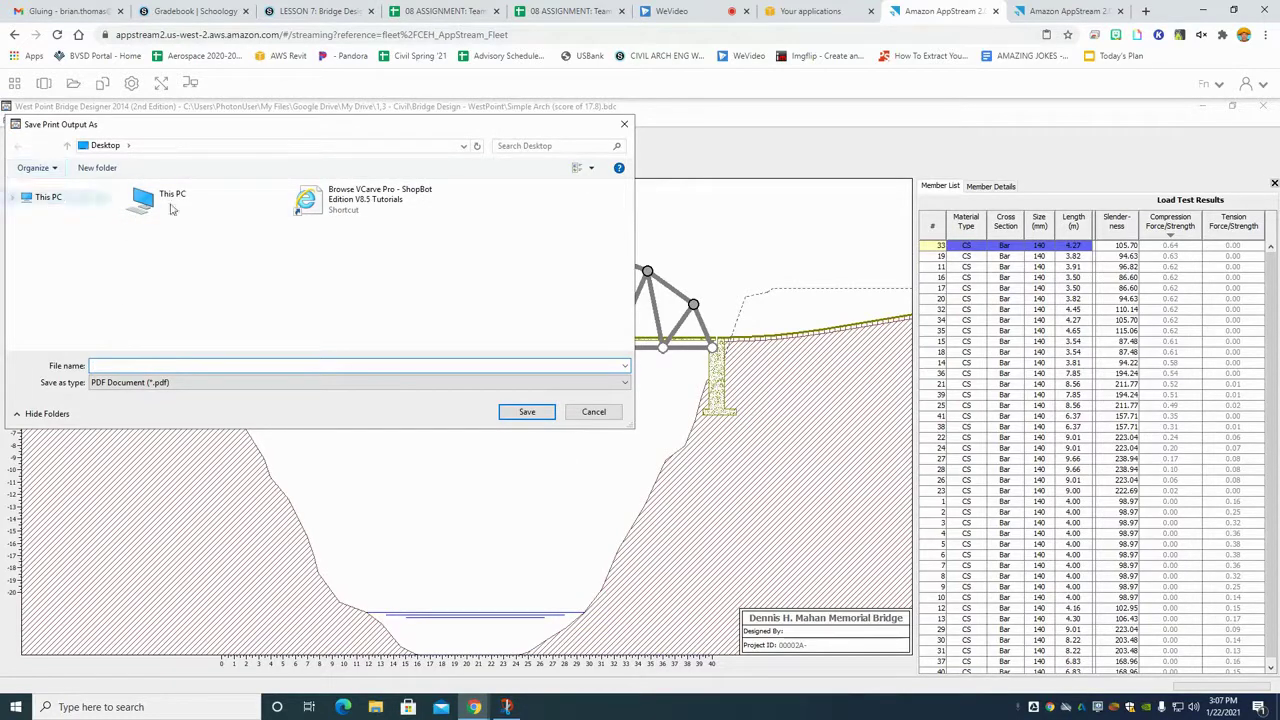
Step: Save the PDF as 'Print Bridge' in Google Drive > My Drive > 1,3 - Civil > Bridge Design - WestPoint
click(150, 205)
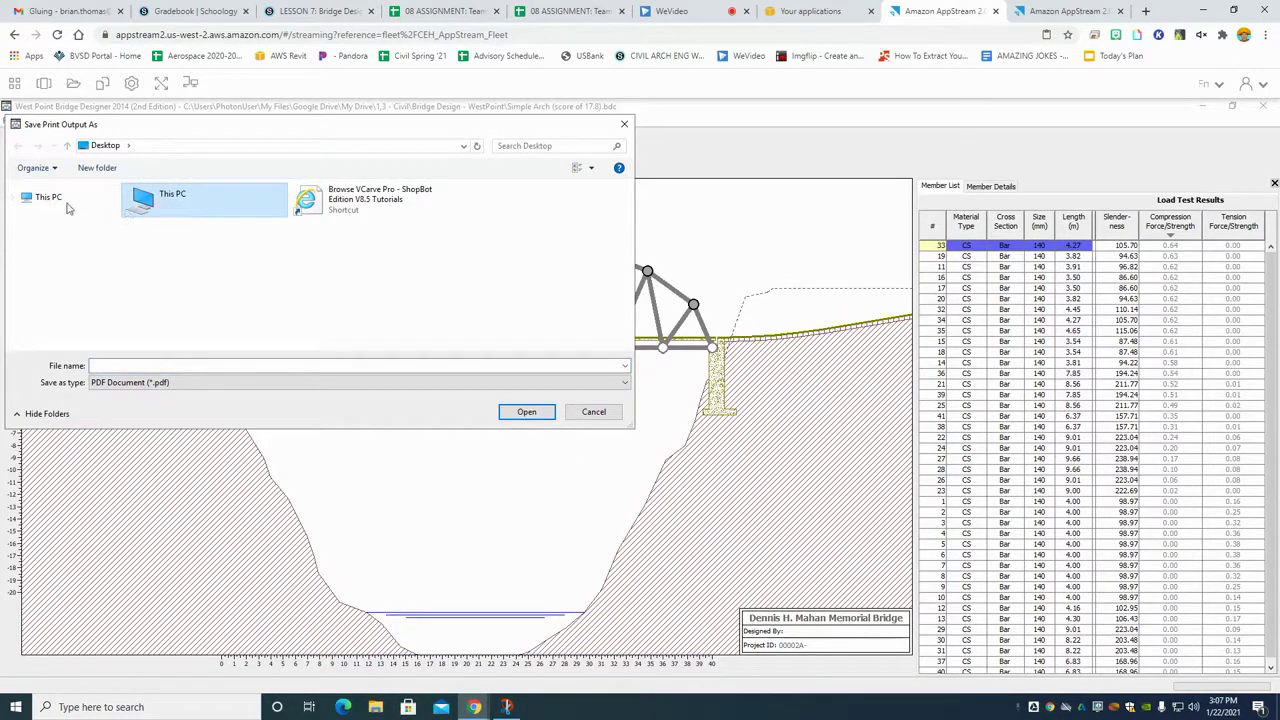
click(12, 197)
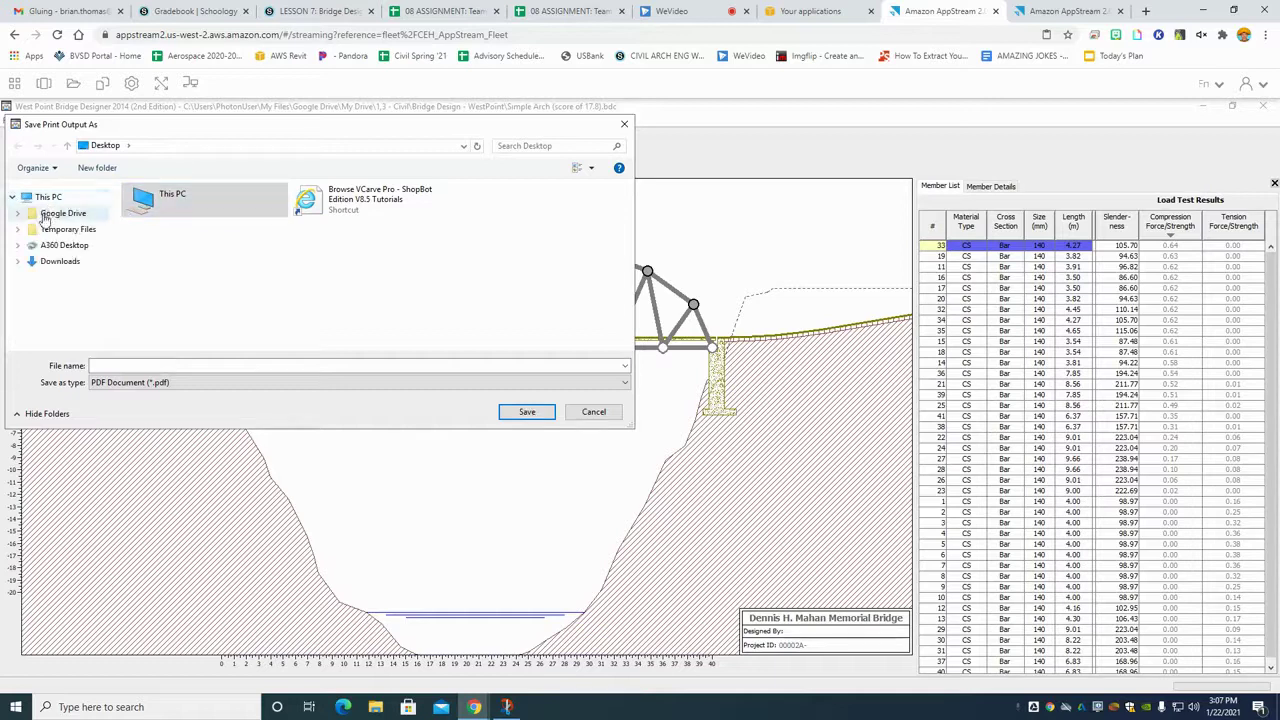
click(44, 216)
click(131, 210)
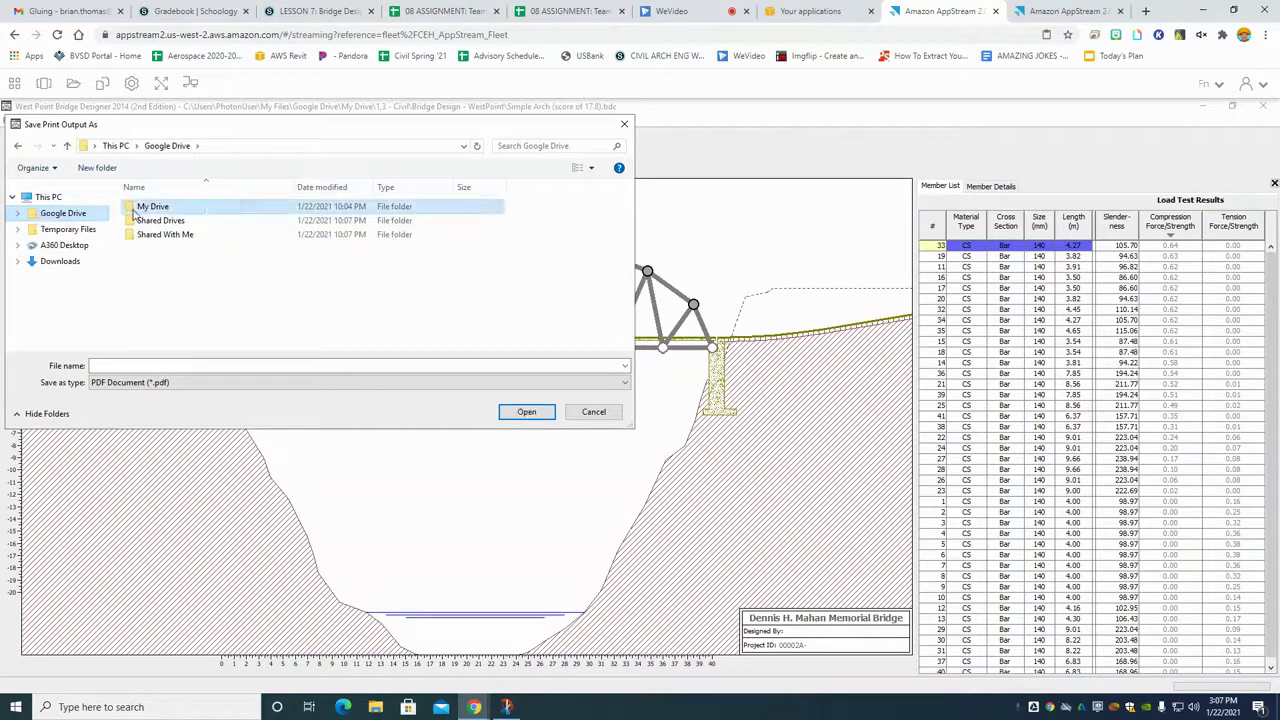
double_click(131, 210)
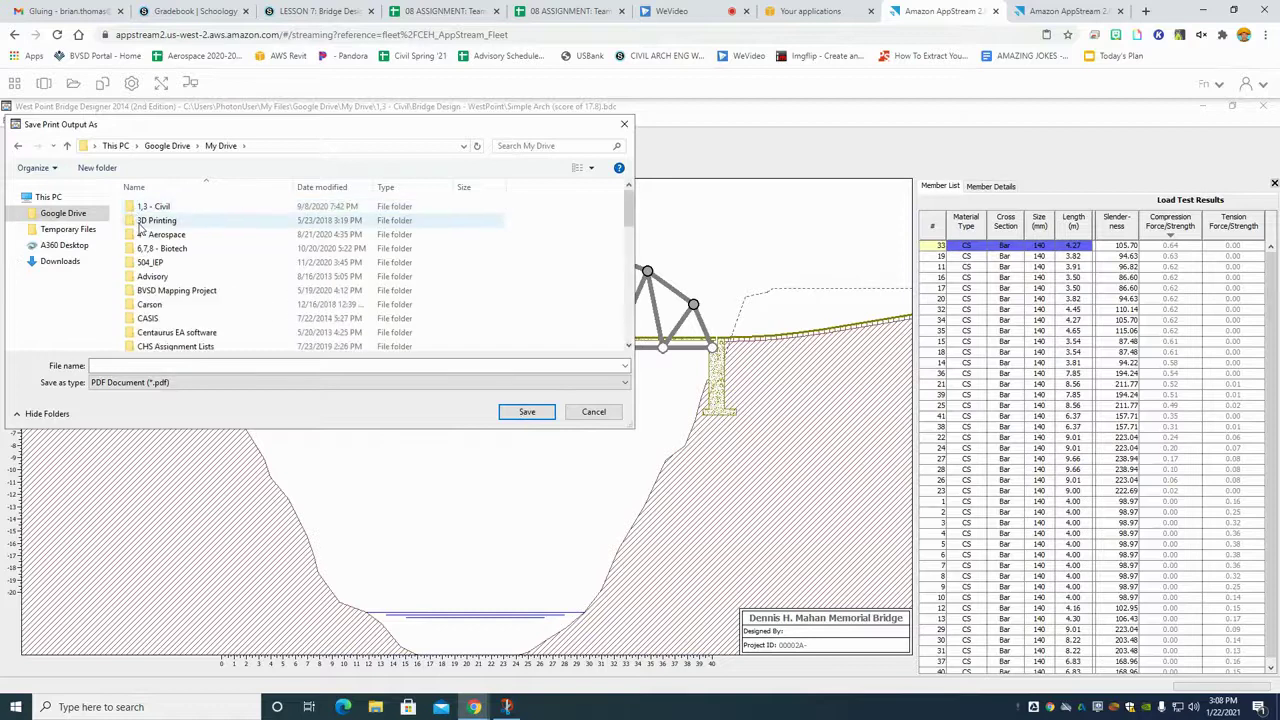
click(147, 208)
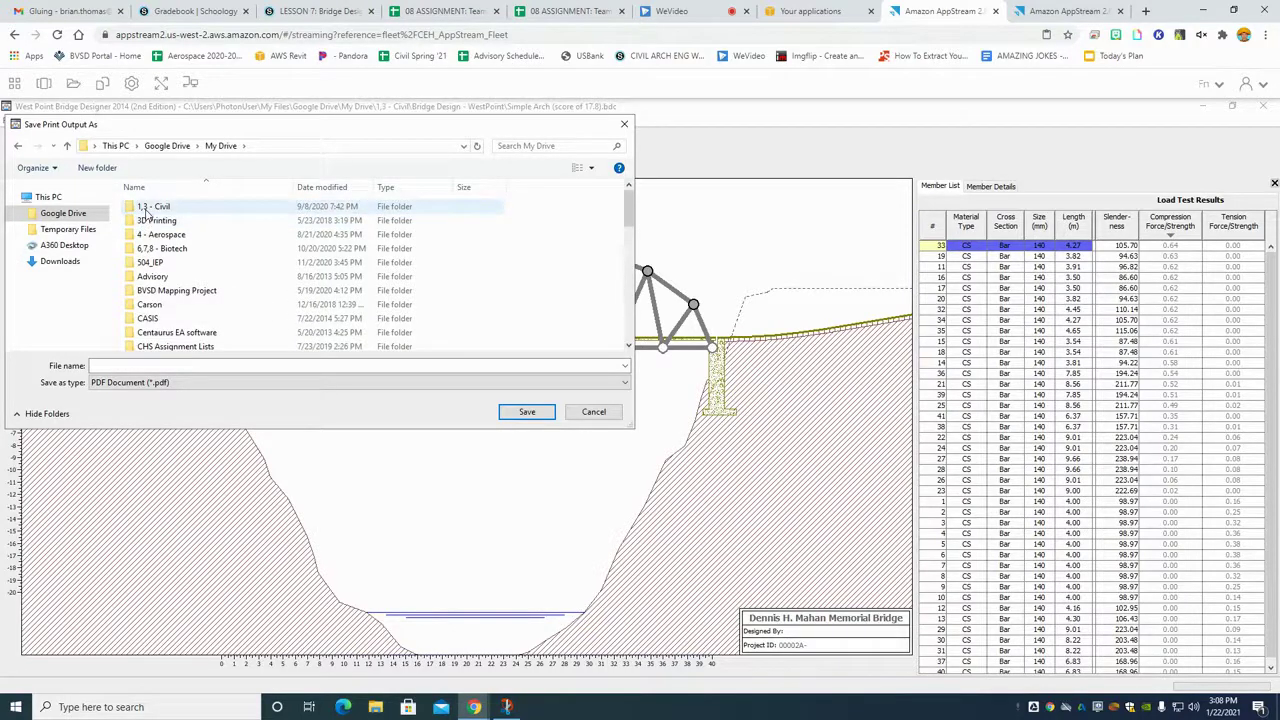
double_click(147, 208)
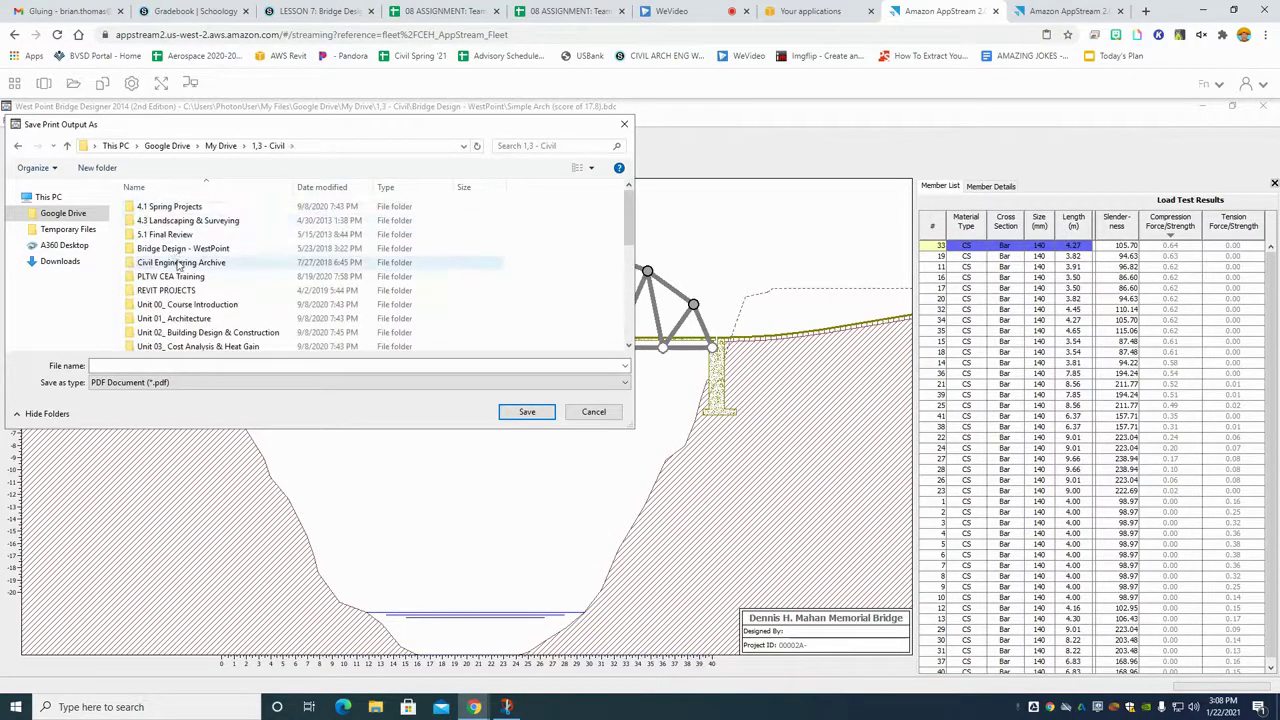
click(180, 249)
click(152, 366)
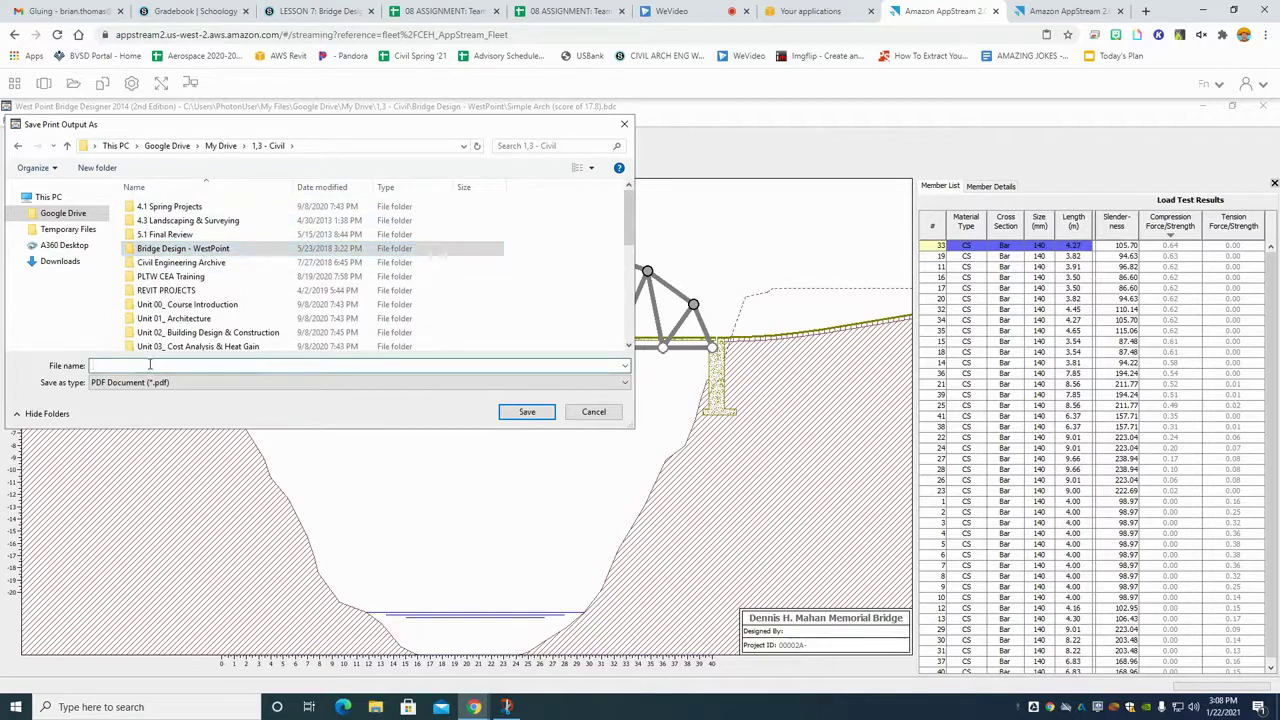
text(Print Bridge)
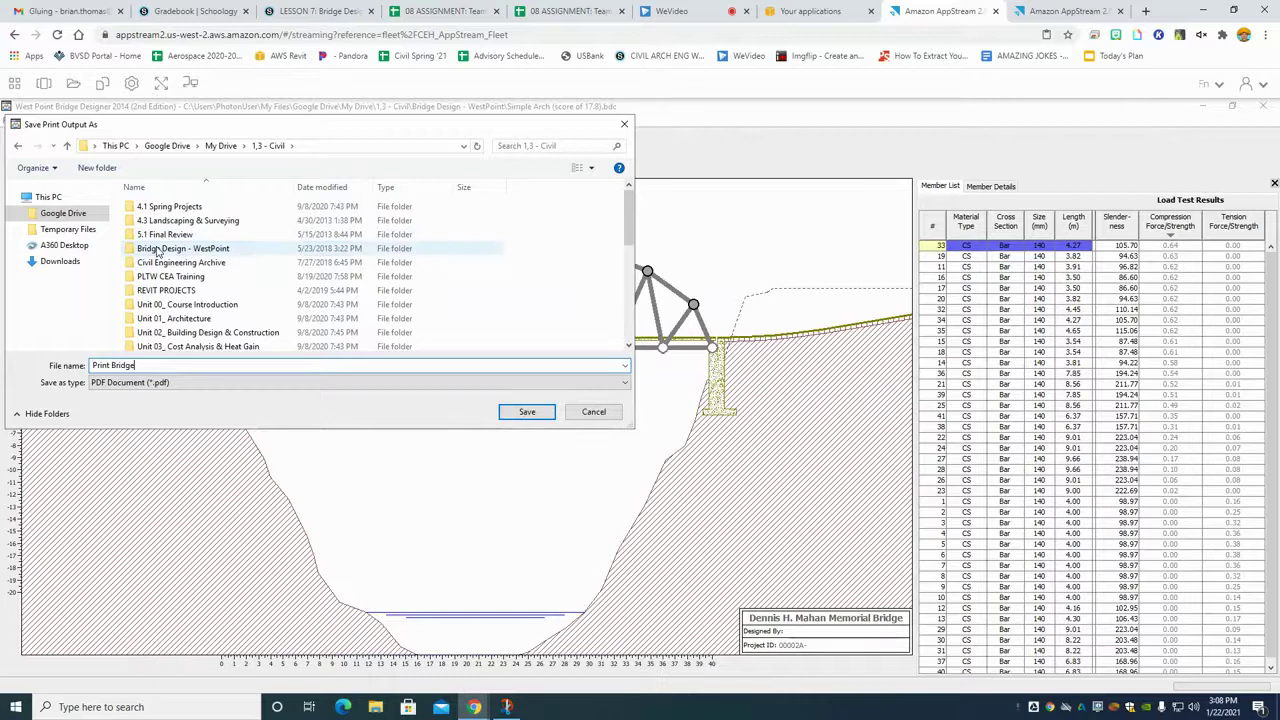
double_click(160, 249)
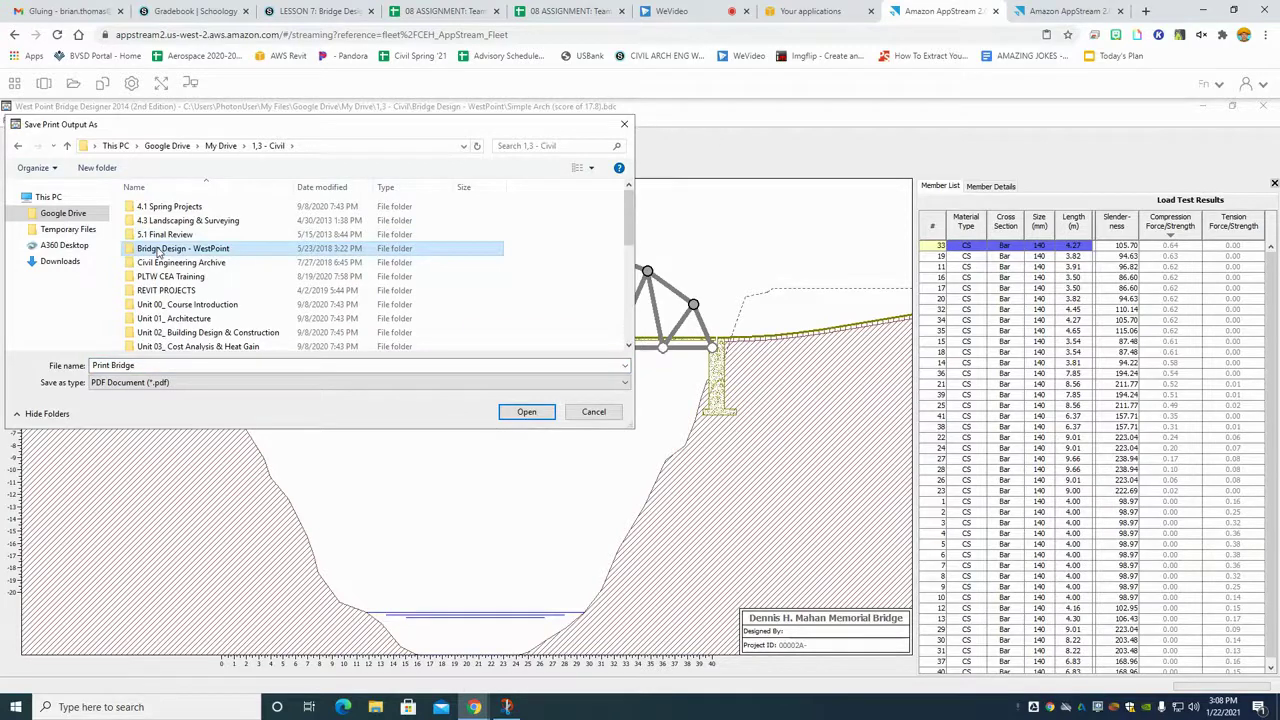
click(527, 412)
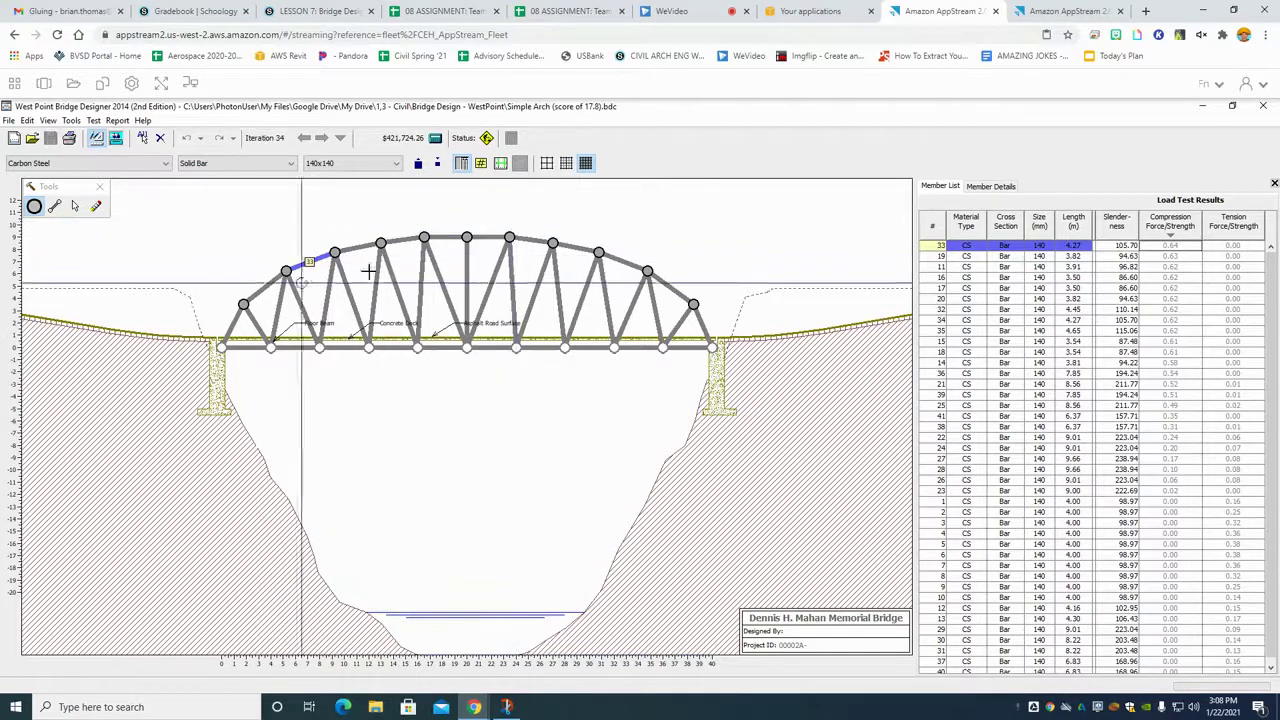
Step: Switch back to the 08 ASSIGNMENT: Team Bridge Data spreadsheet tab
click(440, 11)
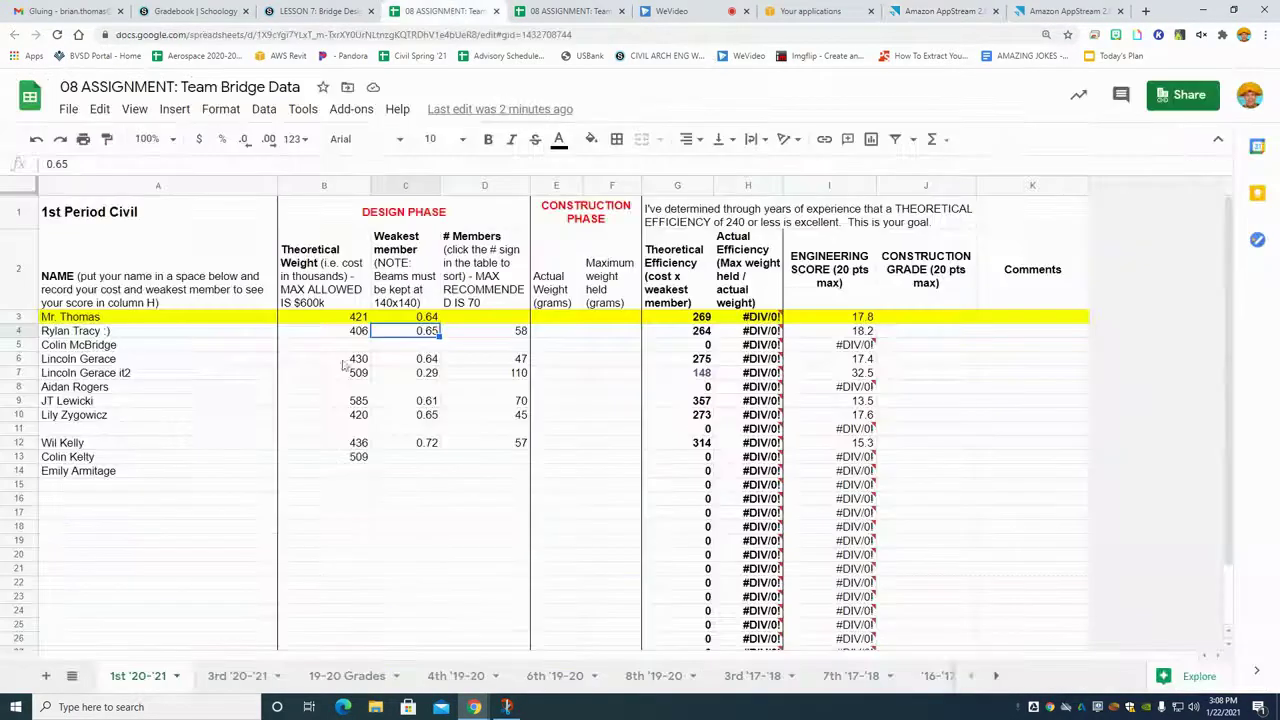